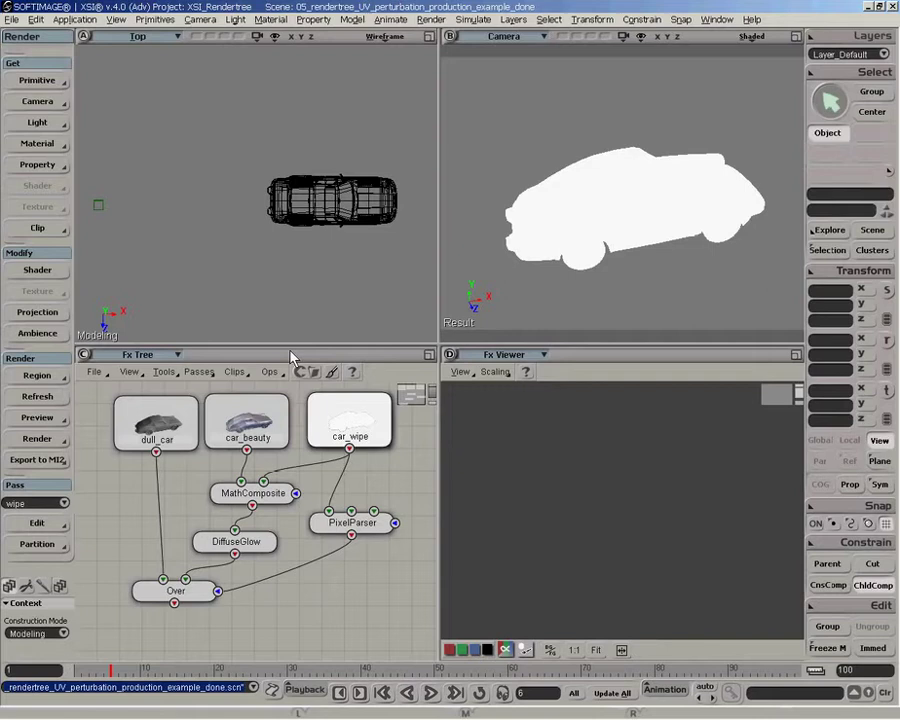
Nudge the car_wipe node, preview its matte zoomed in, and scrub forward to frame 17
mouse_move(343, 437)
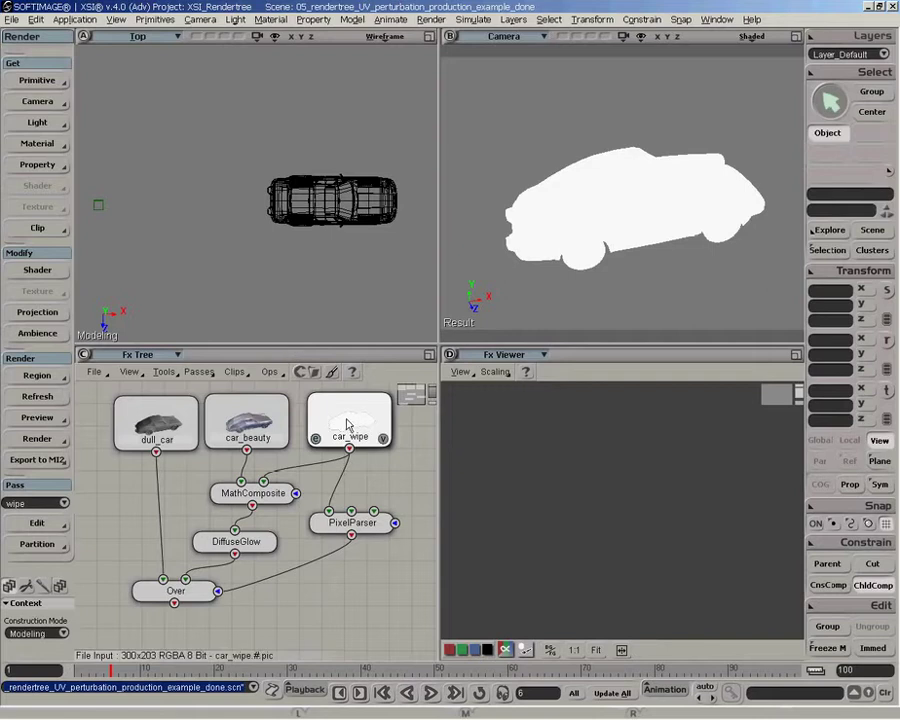
mouse_move(163, 424)
left_click_drag(352, 424, 351, 427)
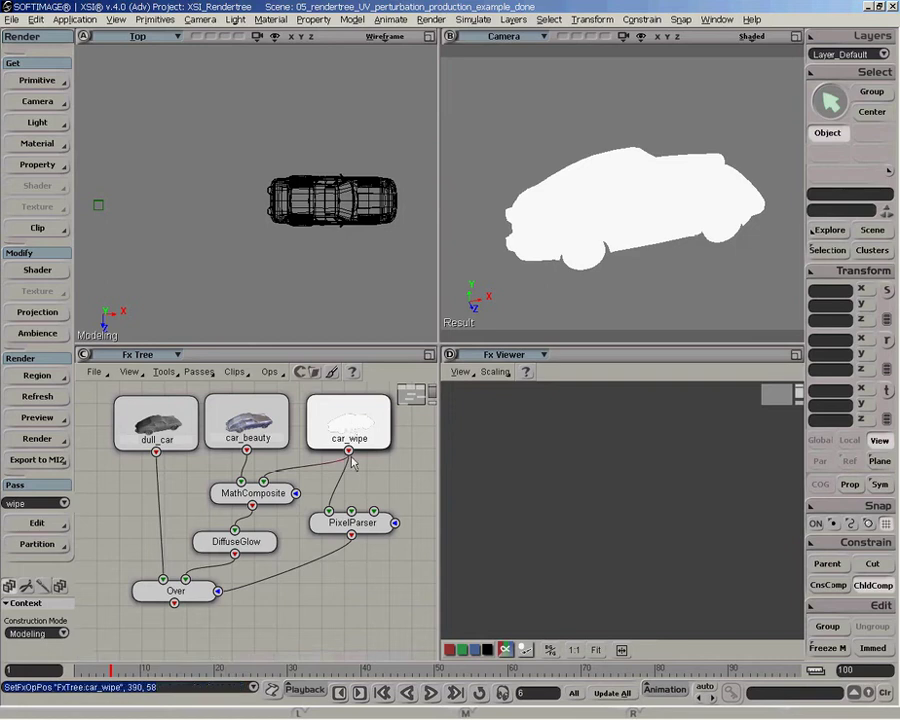
left_click(383, 445)
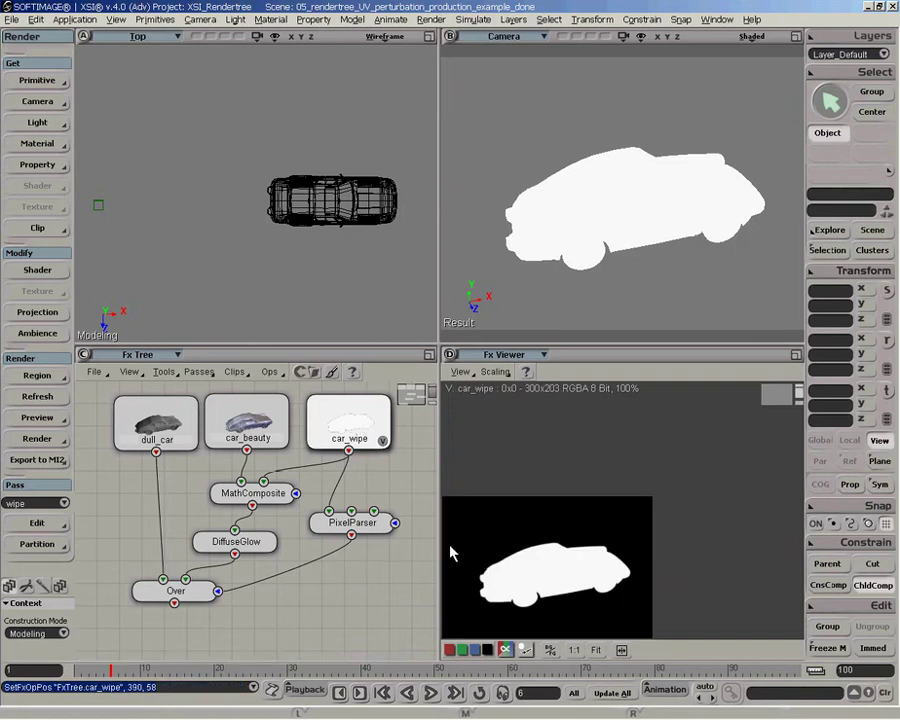
scroll(478, 564, "up", 5)
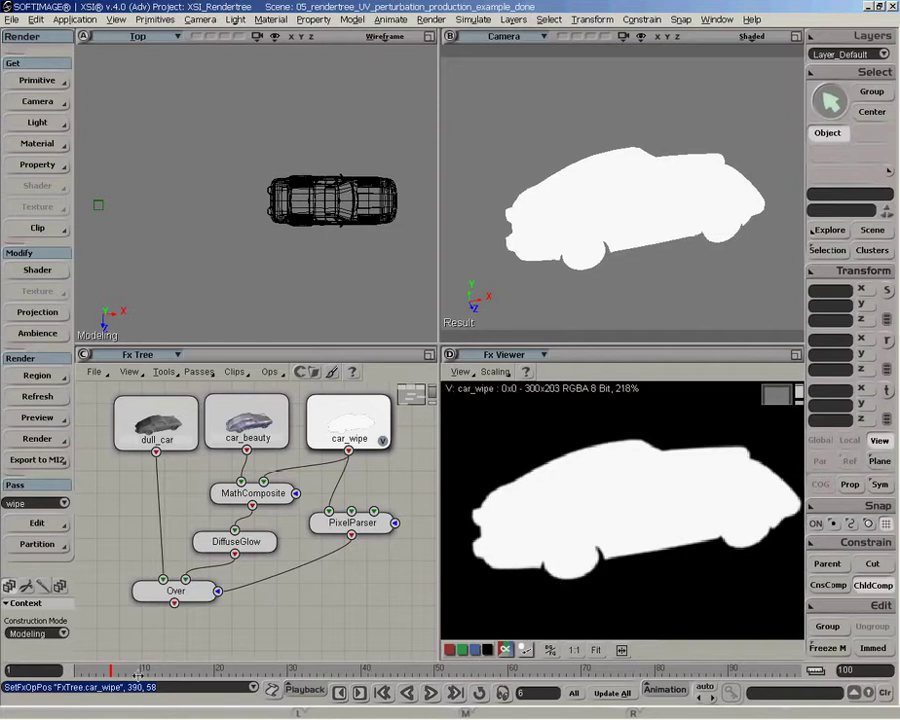
left_click_drag(112, 670, 190, 669)
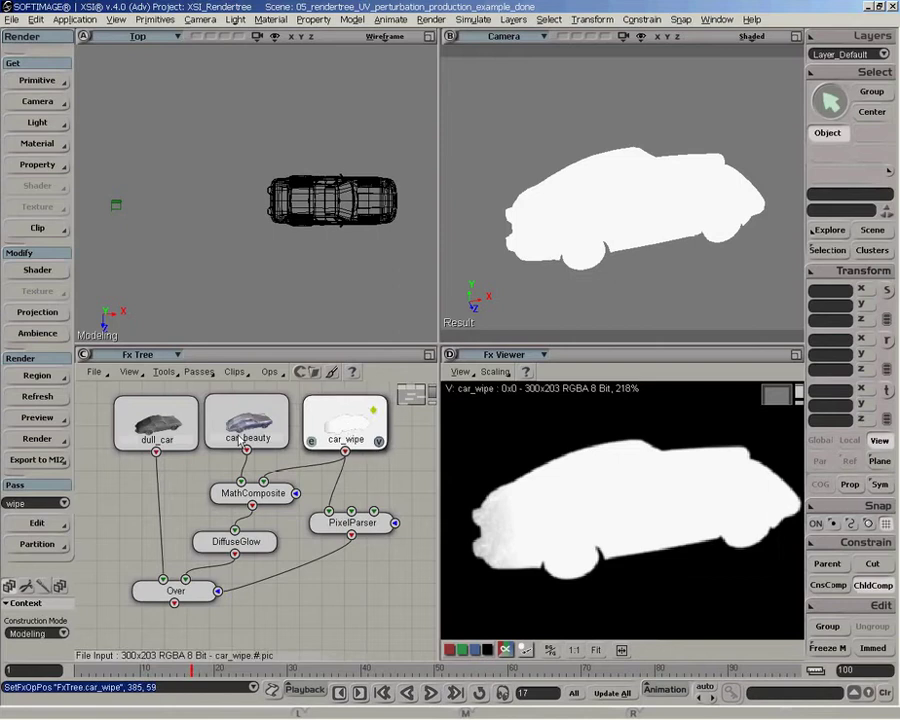
Check the dull_car and car_beauty images, then play the MathComposite output to frame 48
left_click(189, 443)
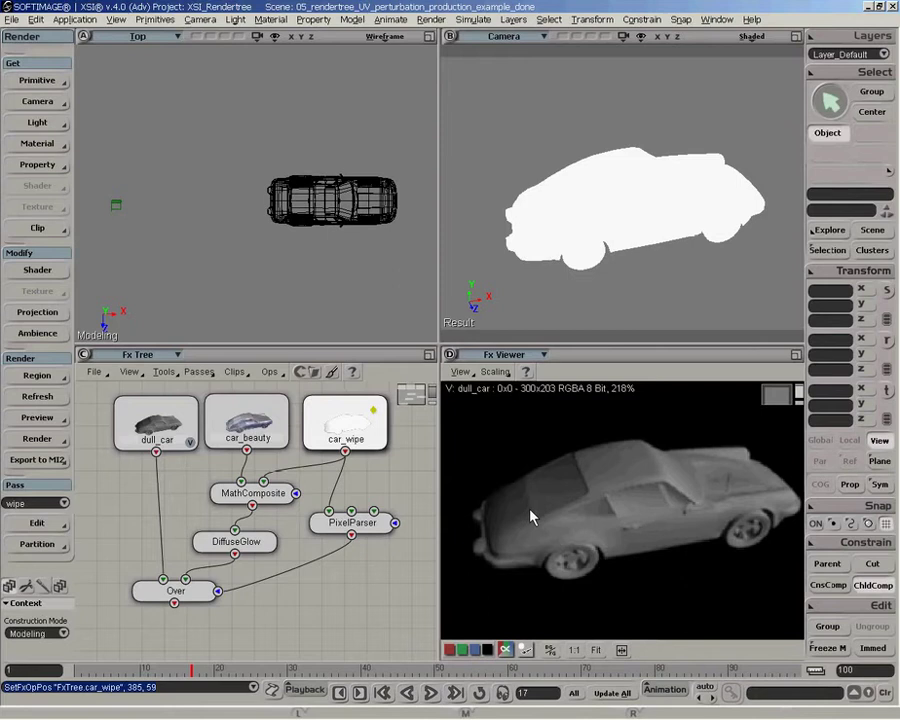
left_click(281, 440)
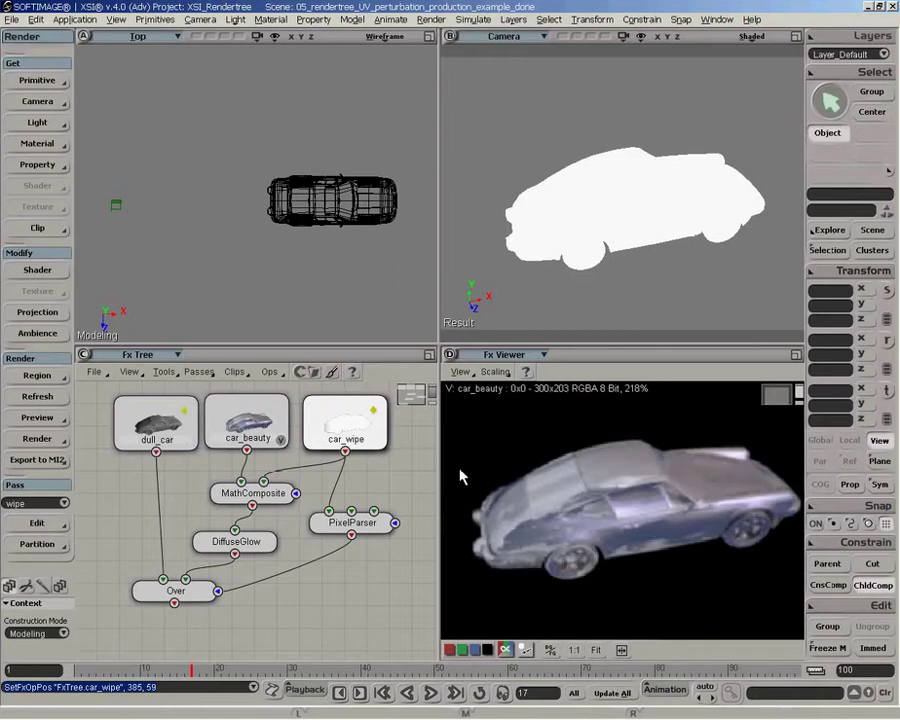
left_click_drag(346, 422, 350, 425)
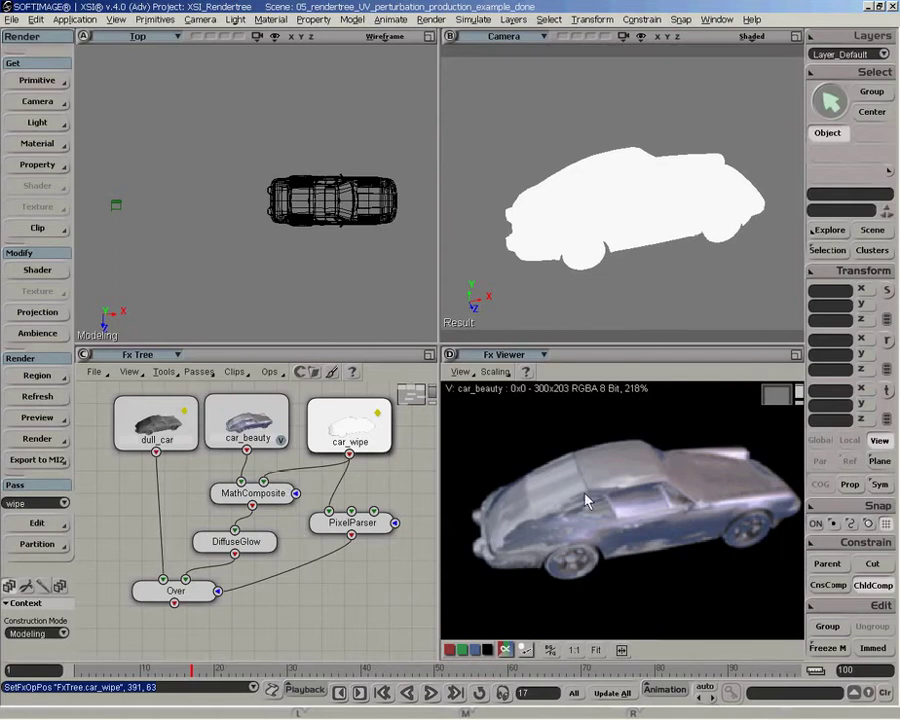
left_click(287, 493)
left_click(481, 693)
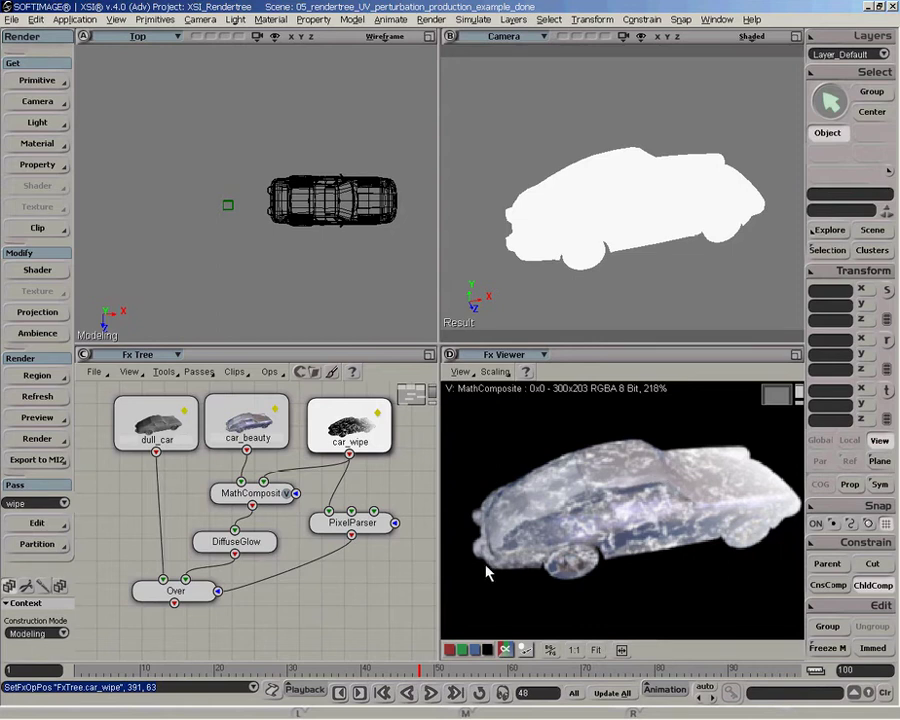
left_click(266, 498)
left_click(270, 372)
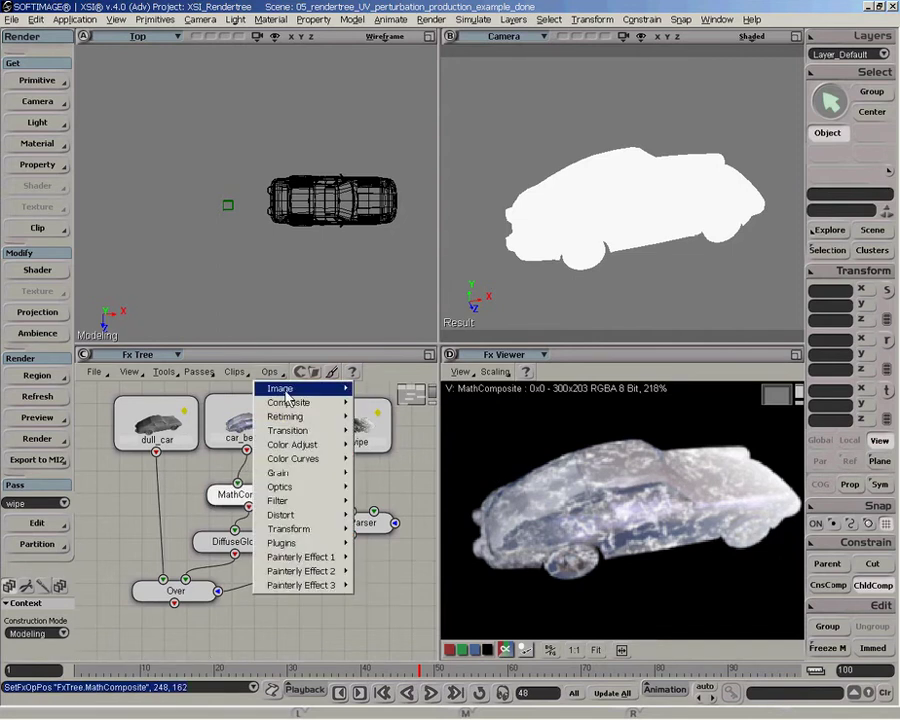
mouse_move(292, 403)
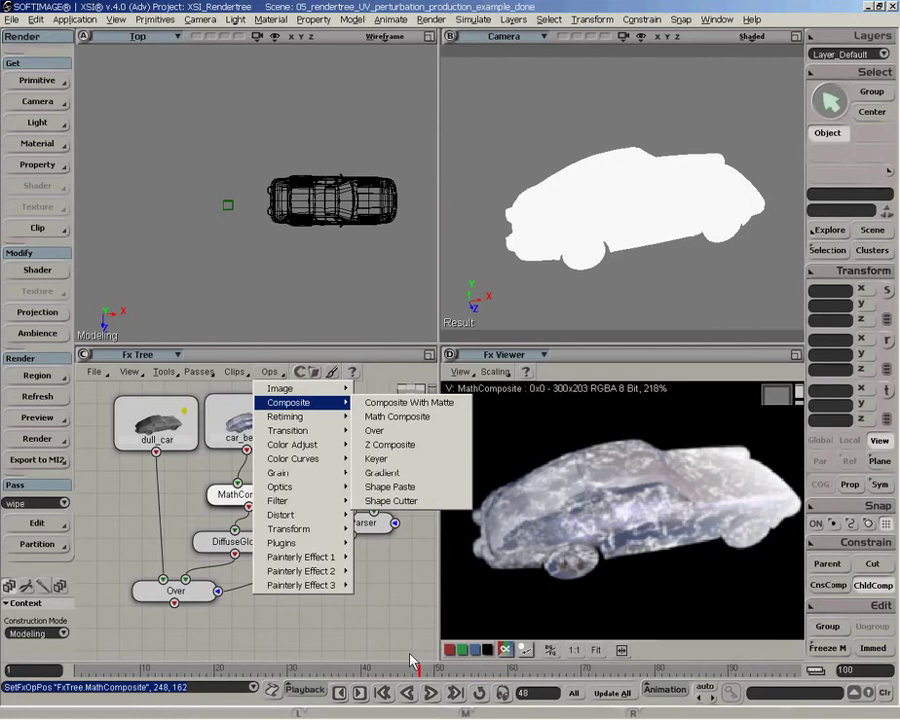
key("Escape")
double_click(213, 490)
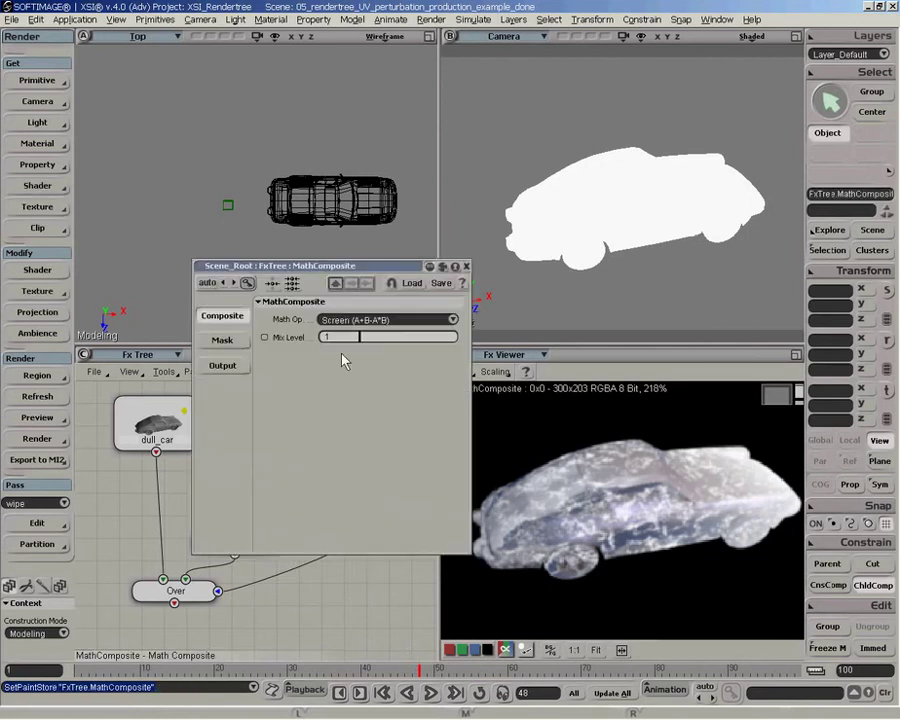
left_click(466, 267)
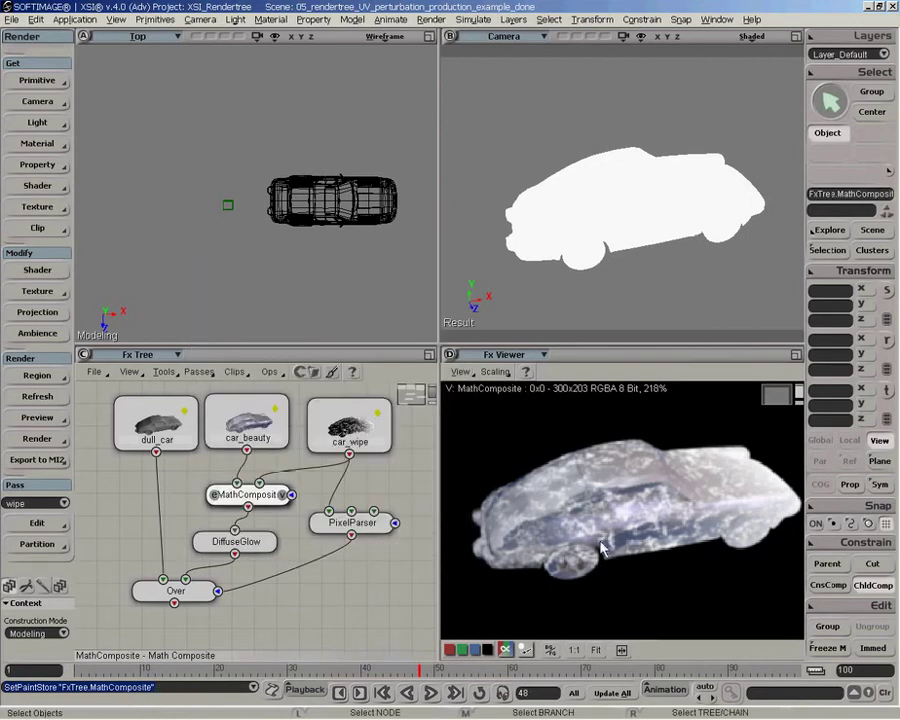
Preview the DiffuseGlow output and select its node in the Fx Tree
left_click(268, 542)
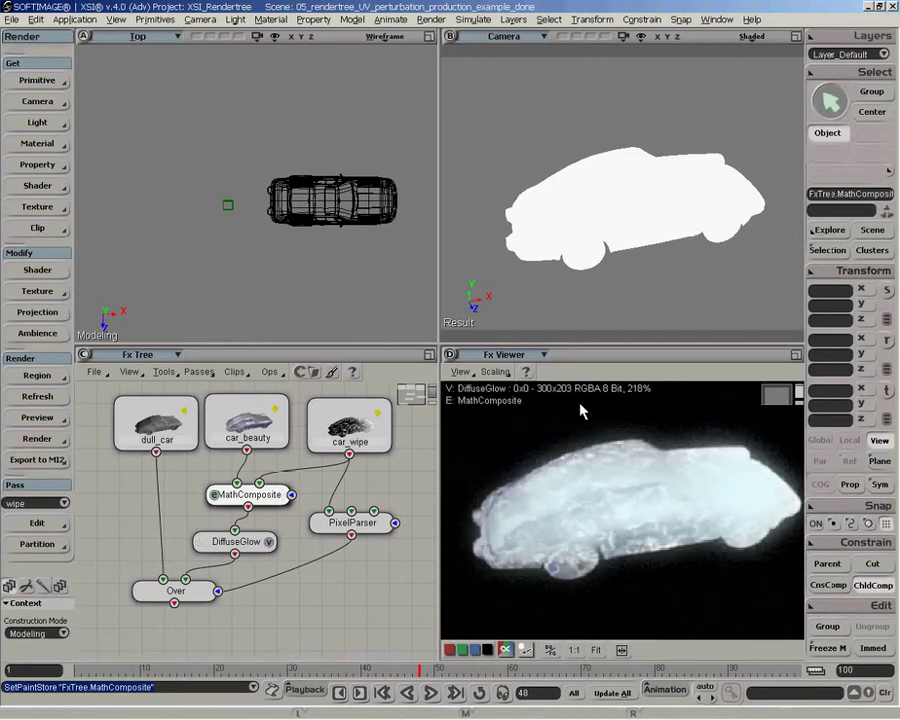
left_click(248, 549)
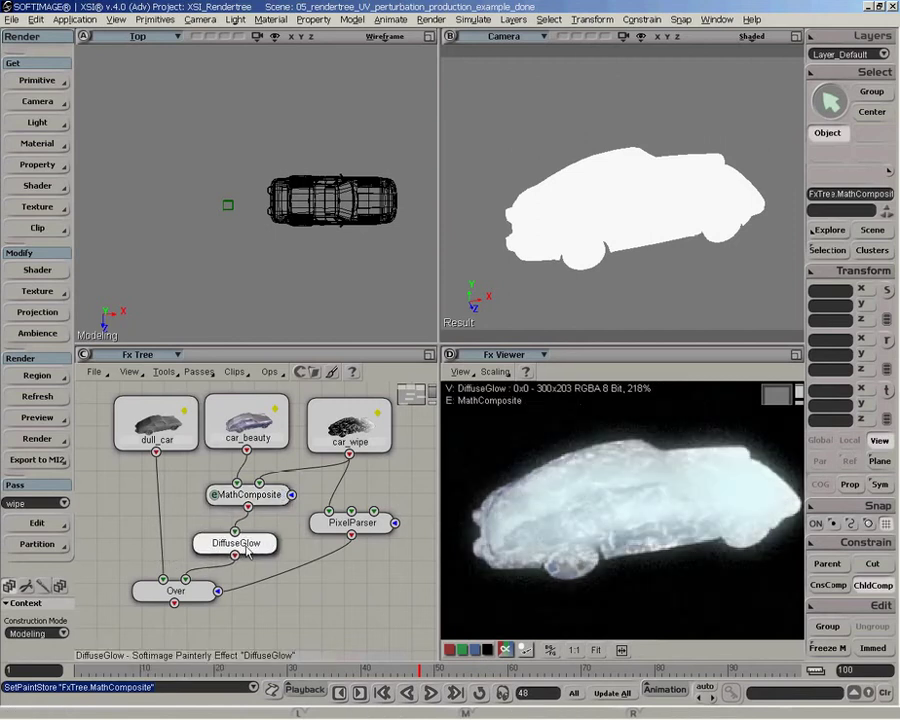
left_click(248, 549)
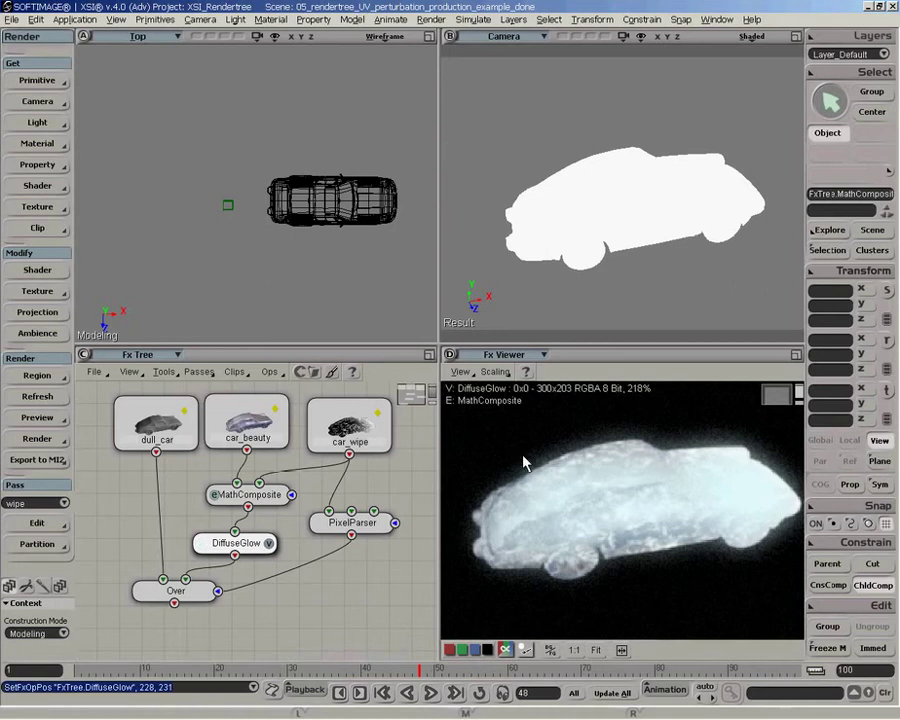
Set the DiffuseGlow opacity to 68 and graininess to 1 in its property page
left_click(202, 545)
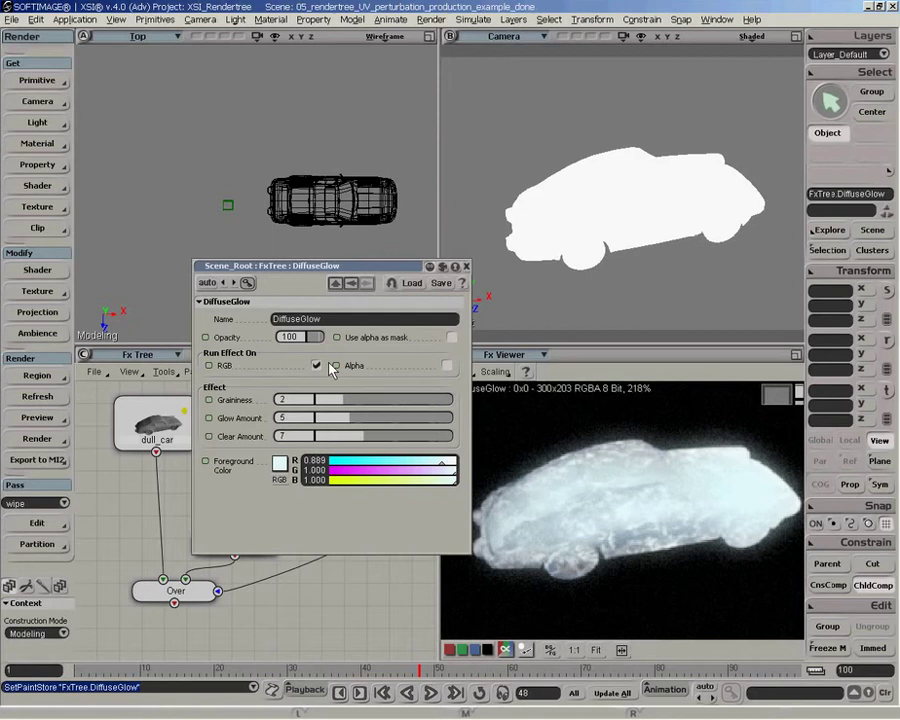
left_click_drag(320, 345, 280, 345)
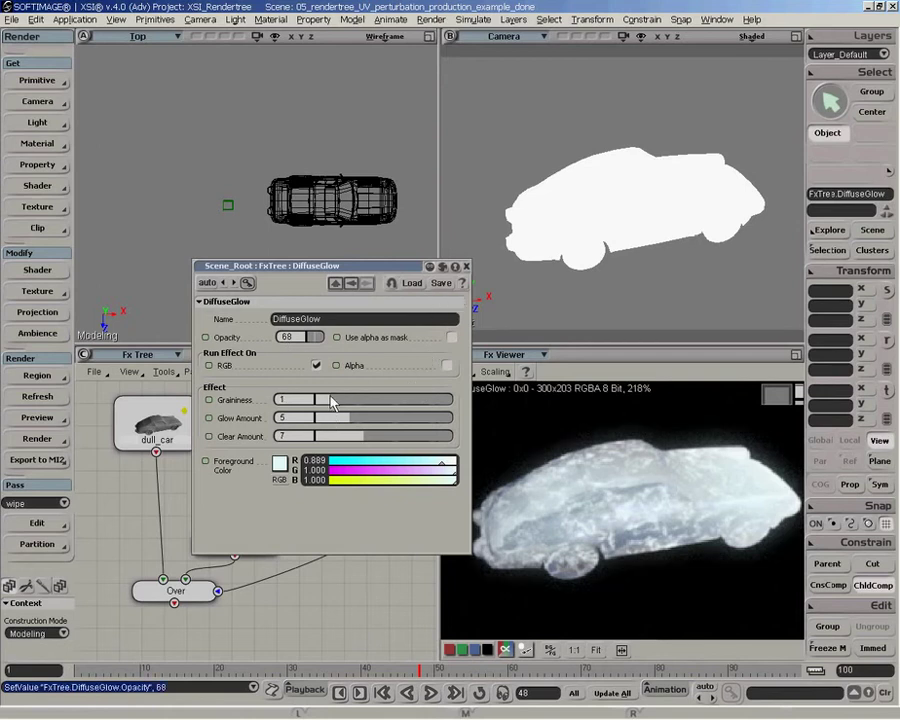
left_click_drag(332, 400, 322, 405)
left_click(464, 266)
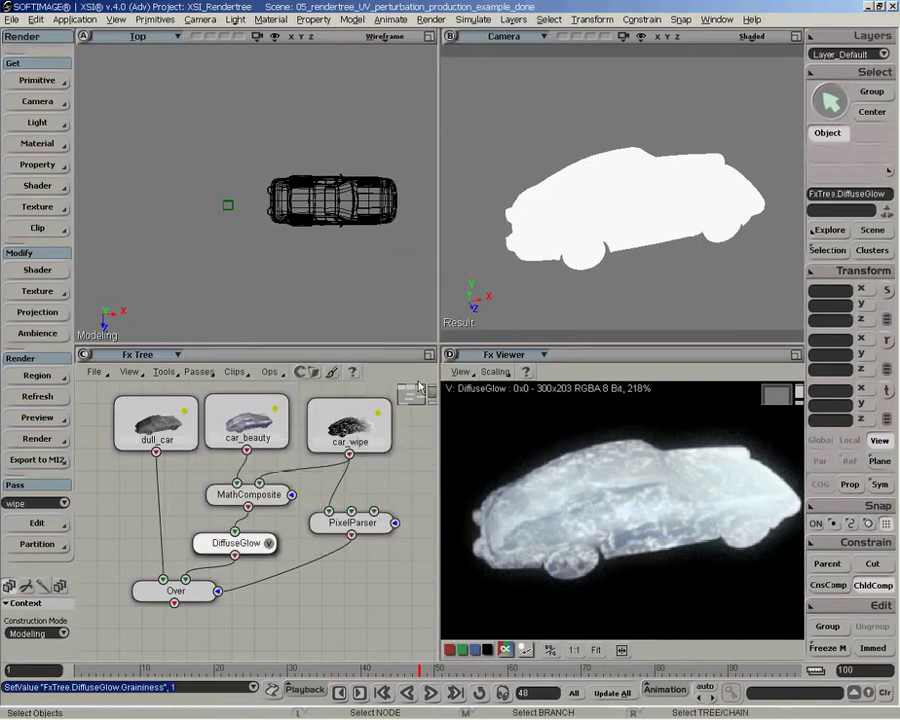
Preview the solid white car_wipe matte and nudge the Over and car_wipe nodes slightly
left_click(376, 442)
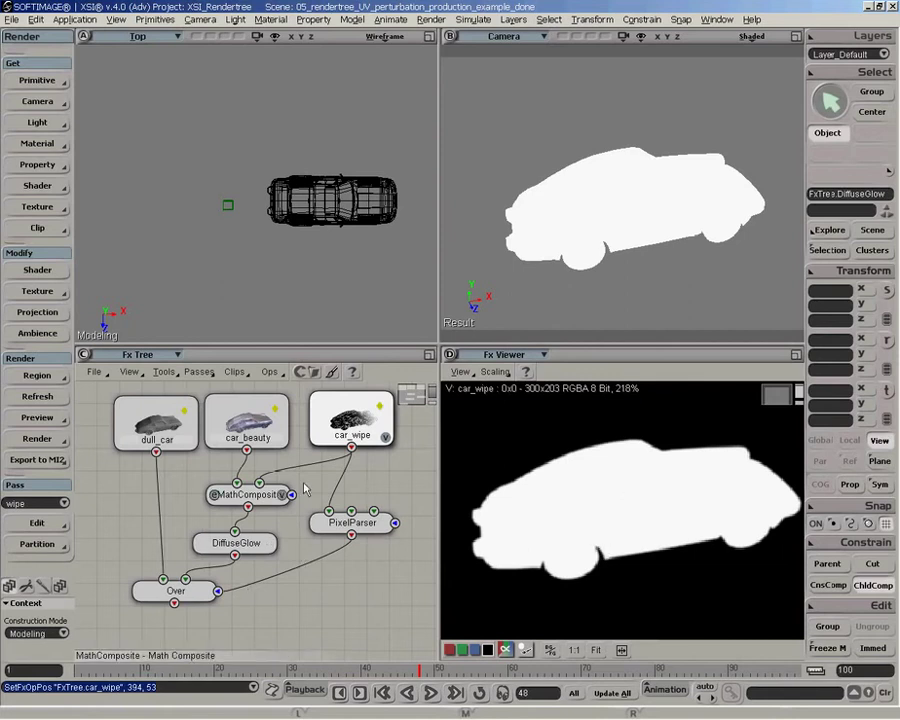
mouse_move(202, 607)
left_click_drag(198, 594, 201, 593)
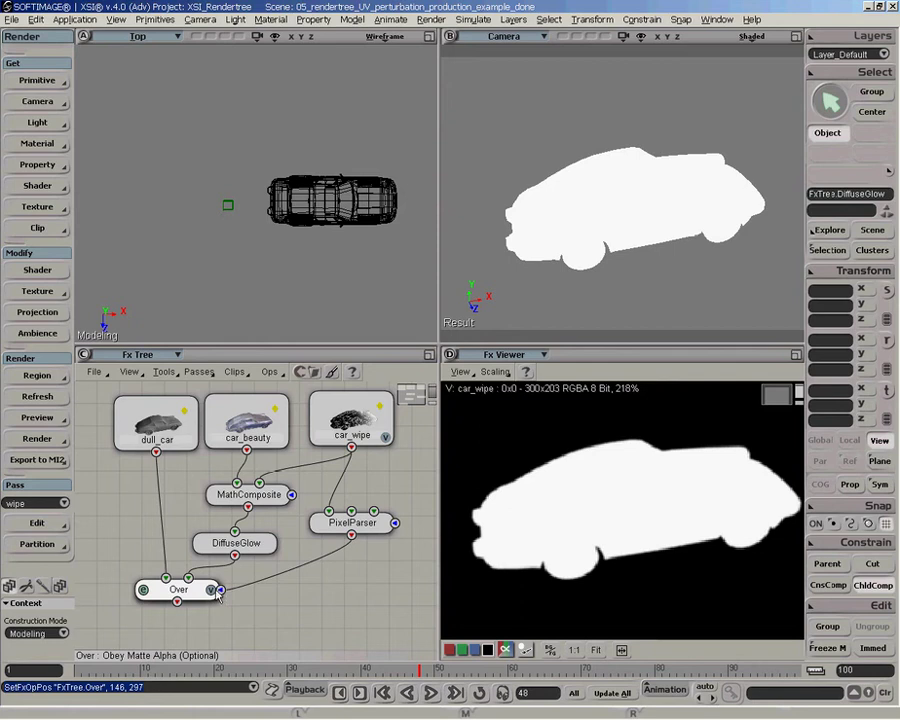
left_click_drag(189, 597, 192, 597)
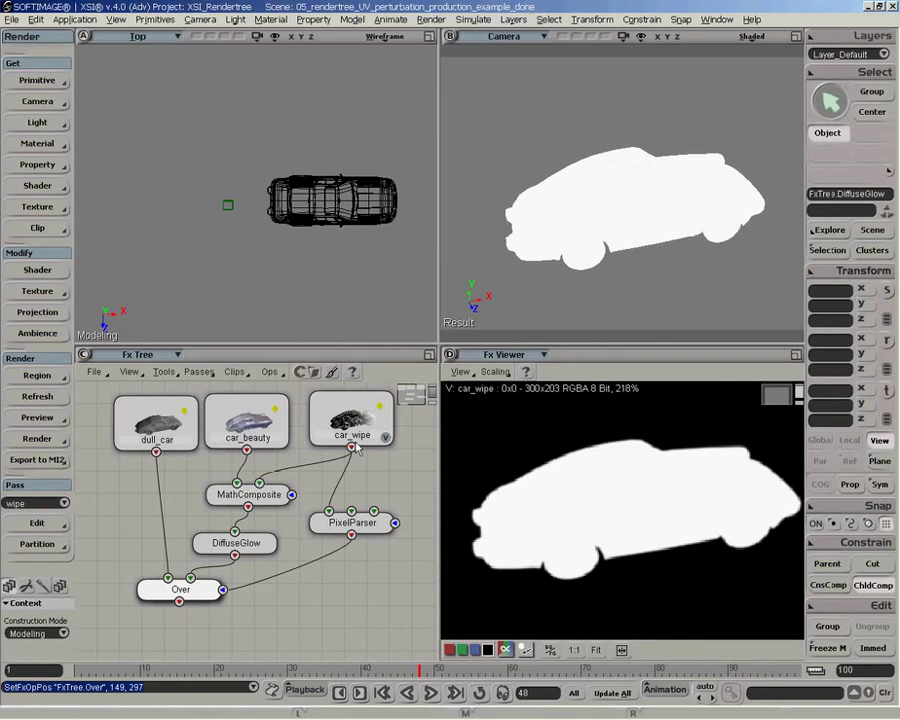
left_click_drag(350, 418, 352, 420)
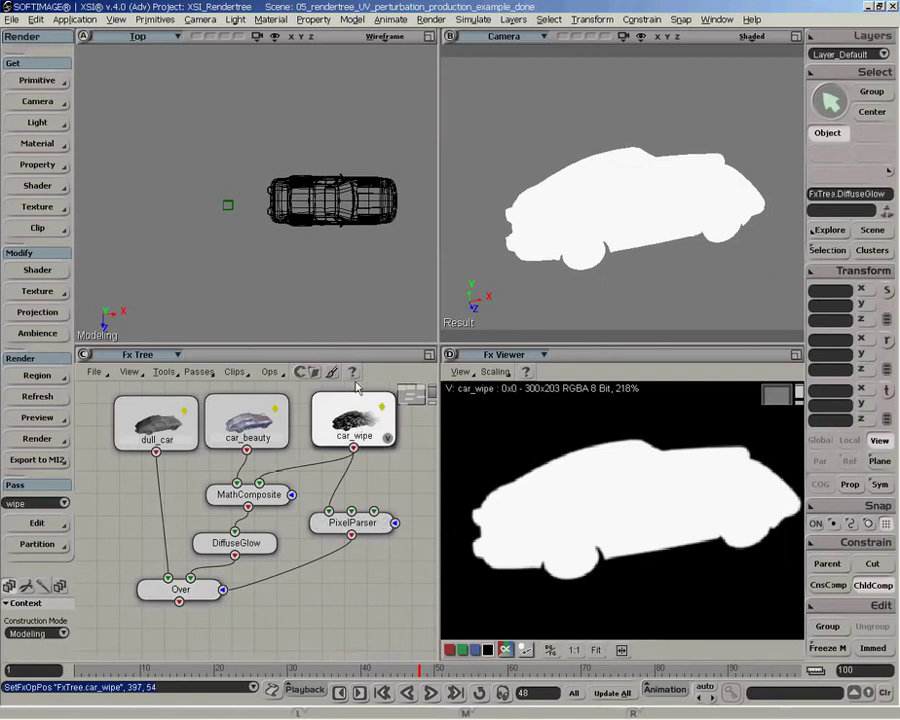
Add a Pixel Parser effect from Ops > Color Adjust and close its property page
left_click(270, 375)
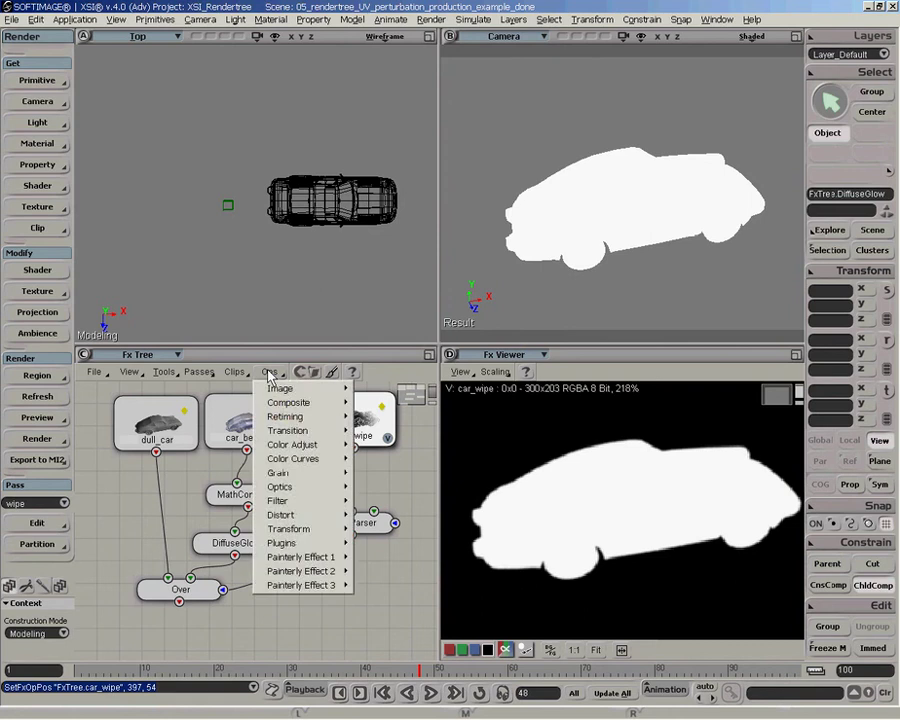
mouse_move(318, 444)
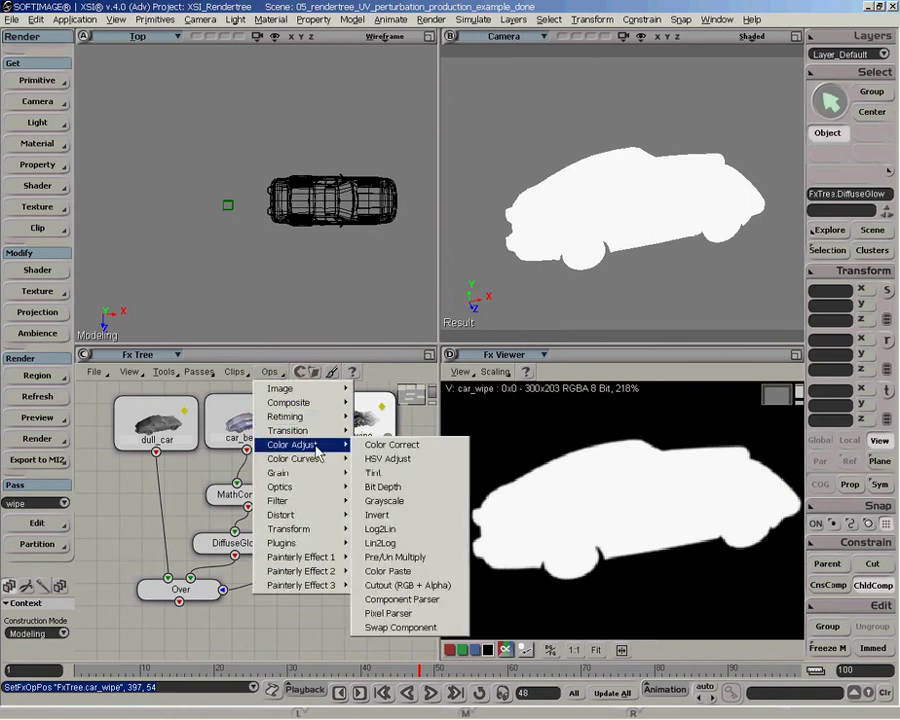
left_click(388, 614)
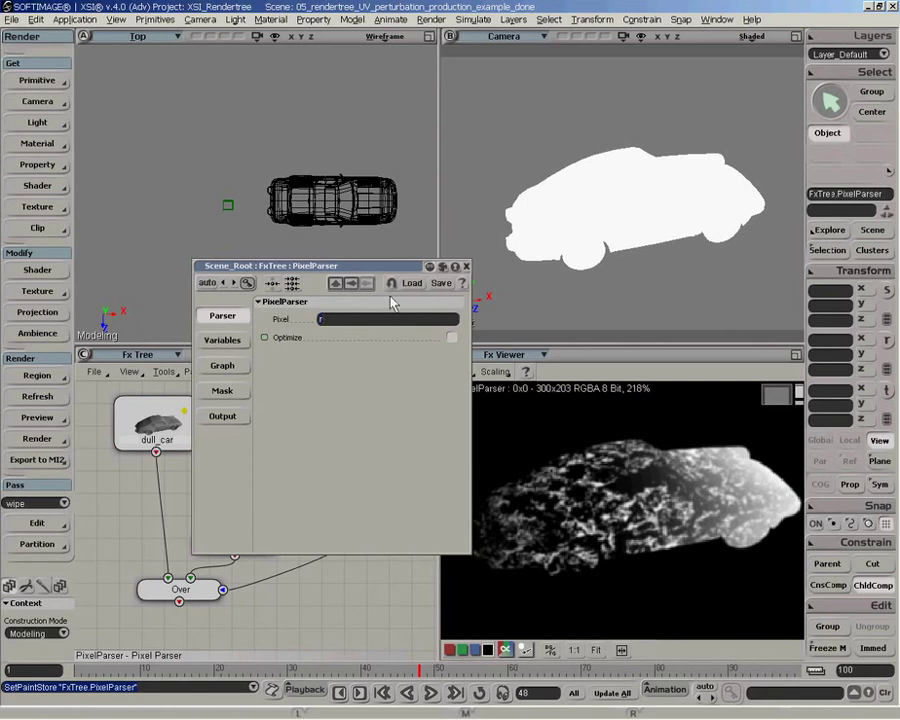
left_click(467, 267)
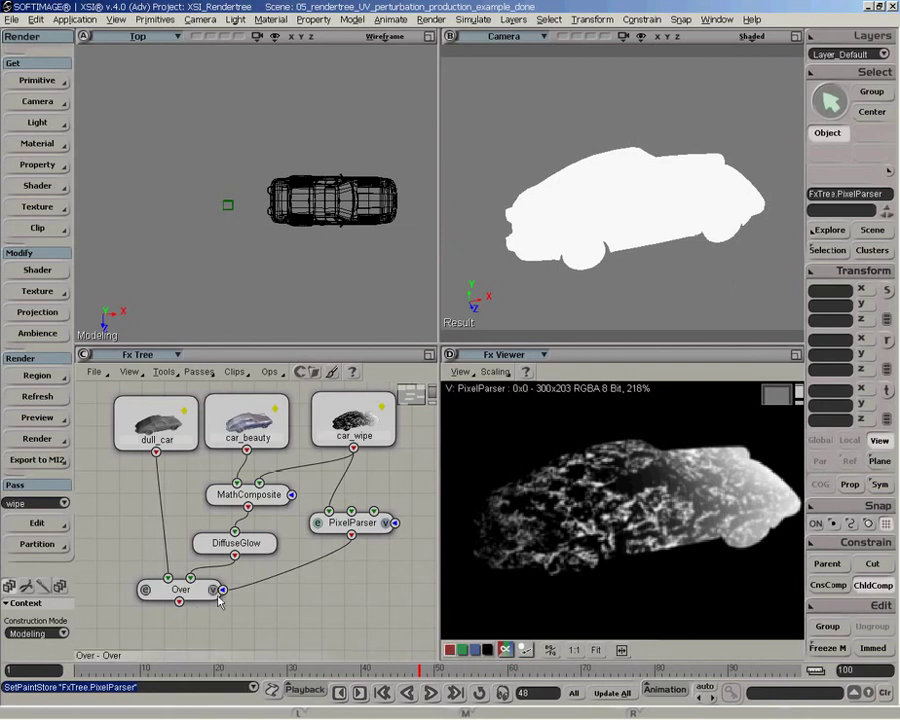
Preview dull_car, then display the final Over composite in the Fx Viewer
mouse_move(167, 576)
left_click(189, 441)
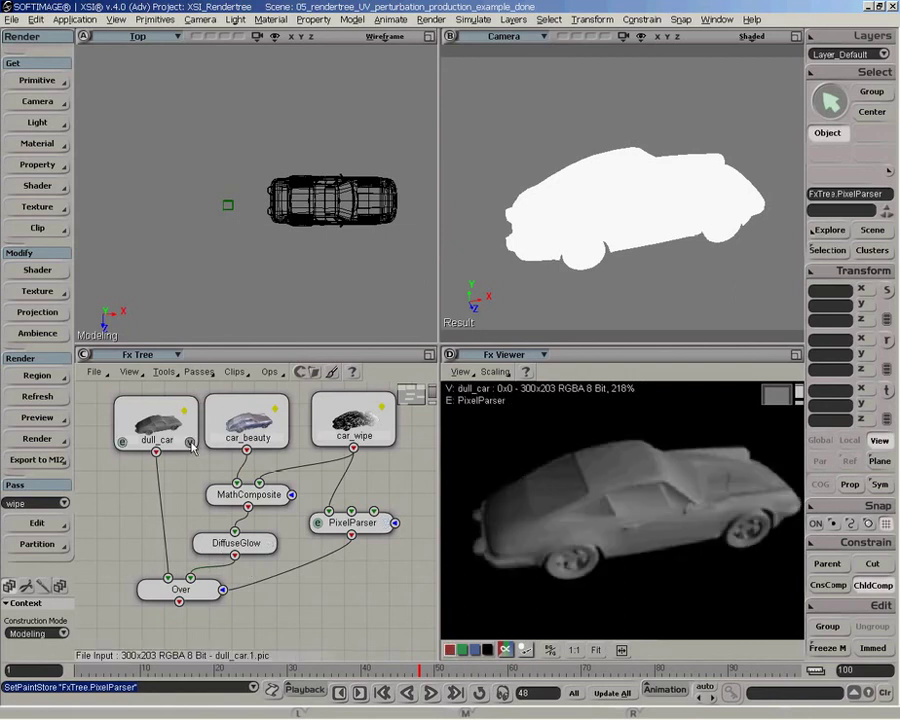
left_click(212, 590)
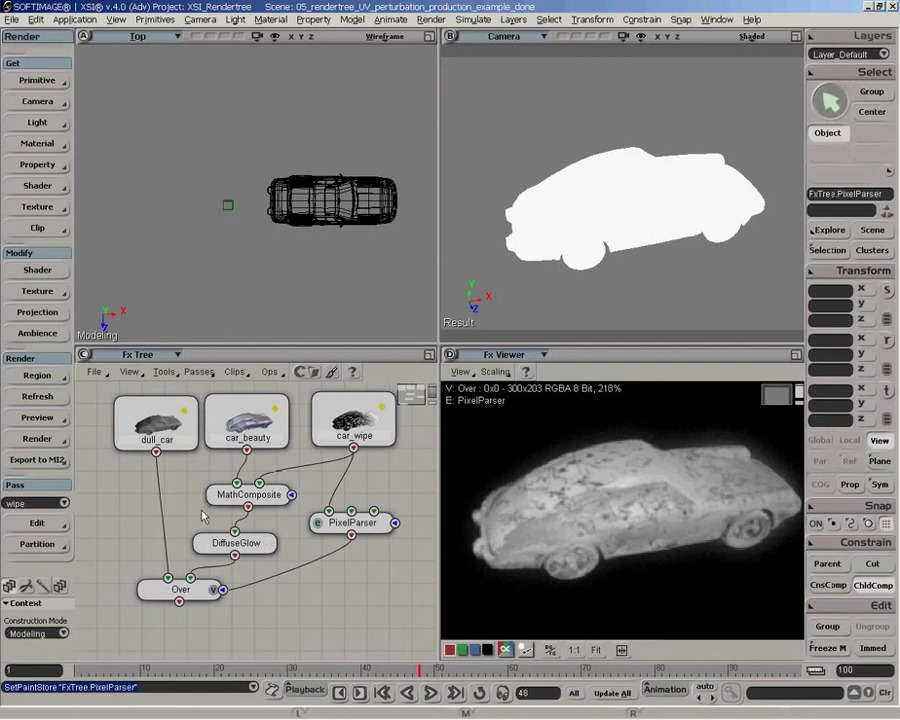
Scrub the timeline back and forth to watch the noisy wipe, ending at frame 53
mouse_move(432, 668)
left_mouse_down()
mouse_move(285, 660)
mouse_move(255, 702)
mouse_move(201, 703)
mouse_move(246, 652)
mouse_move(449, 667)
left_mouse_up()
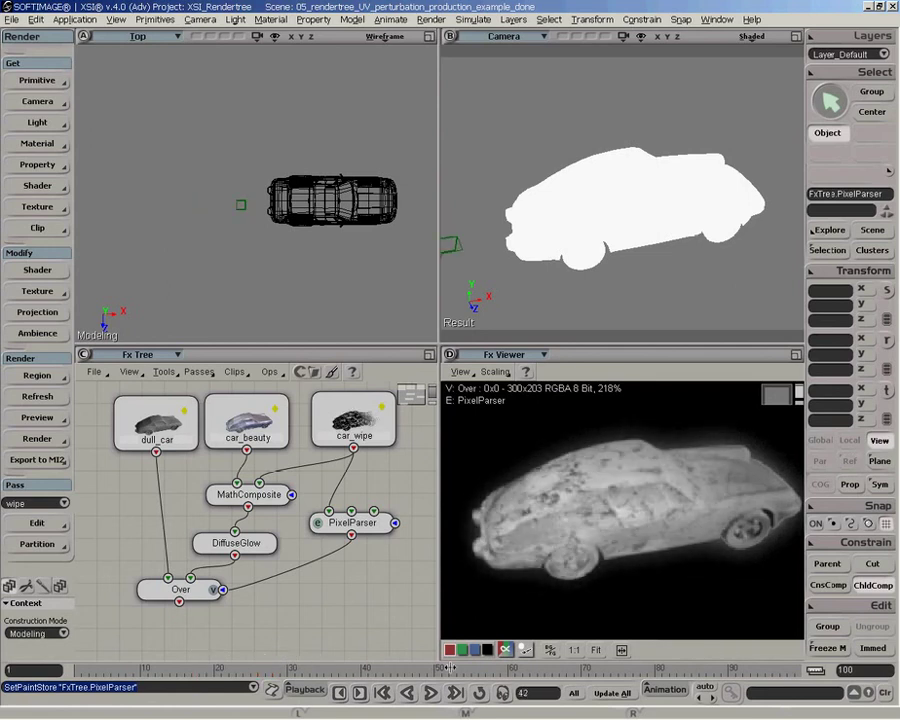
left_click_drag(508, 670, 215, 651)
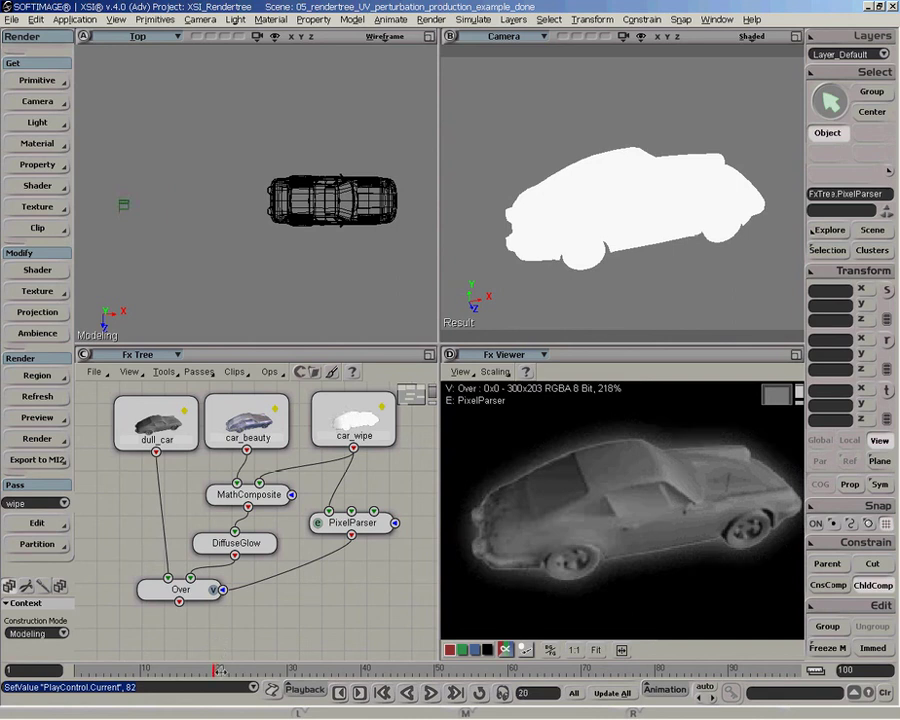
left_click_drag(216, 668, 455, 678)
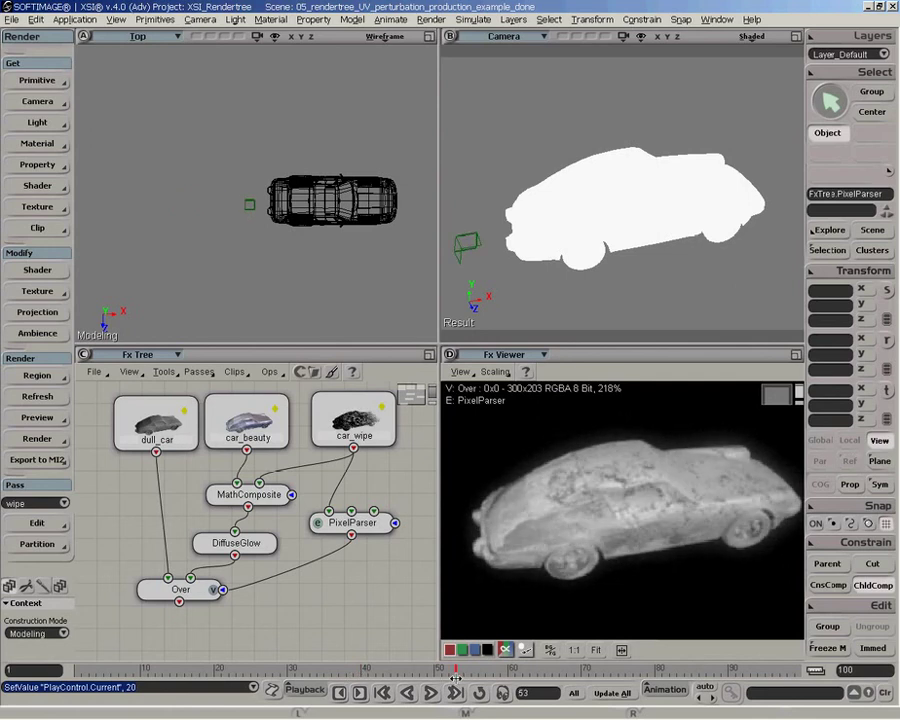